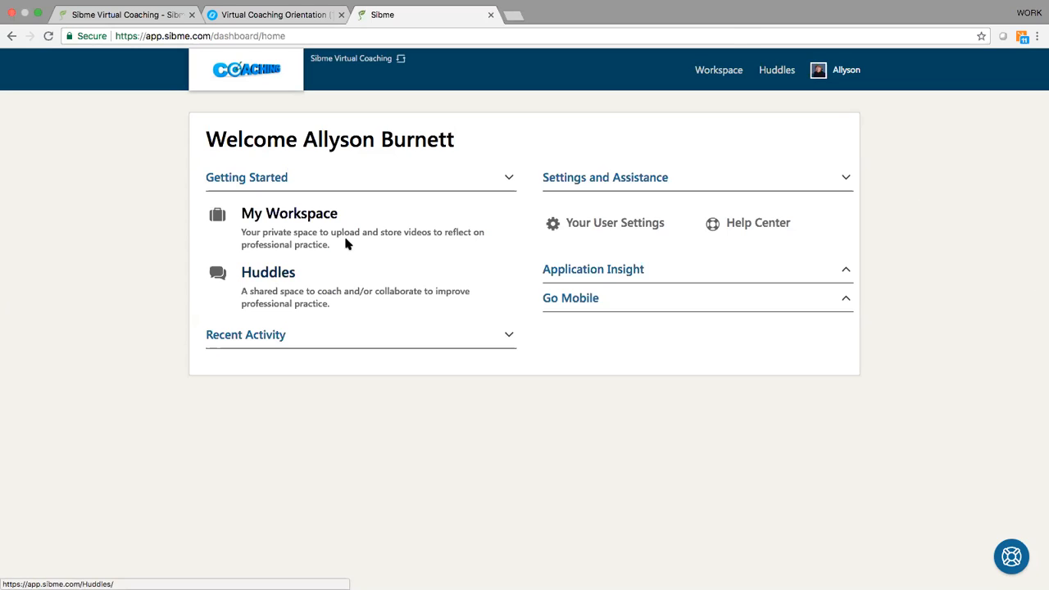
Step: Open the coaching huddle dated Aug 12, 2018 from the list of huddles
left_click(783, 70)
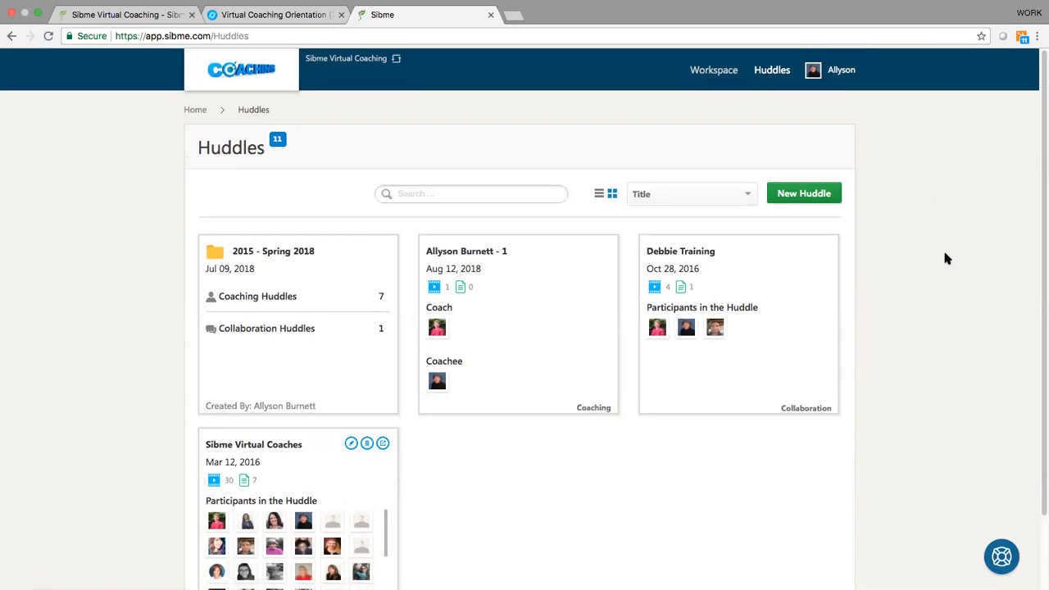
scroll(947, 261, "down", 1)
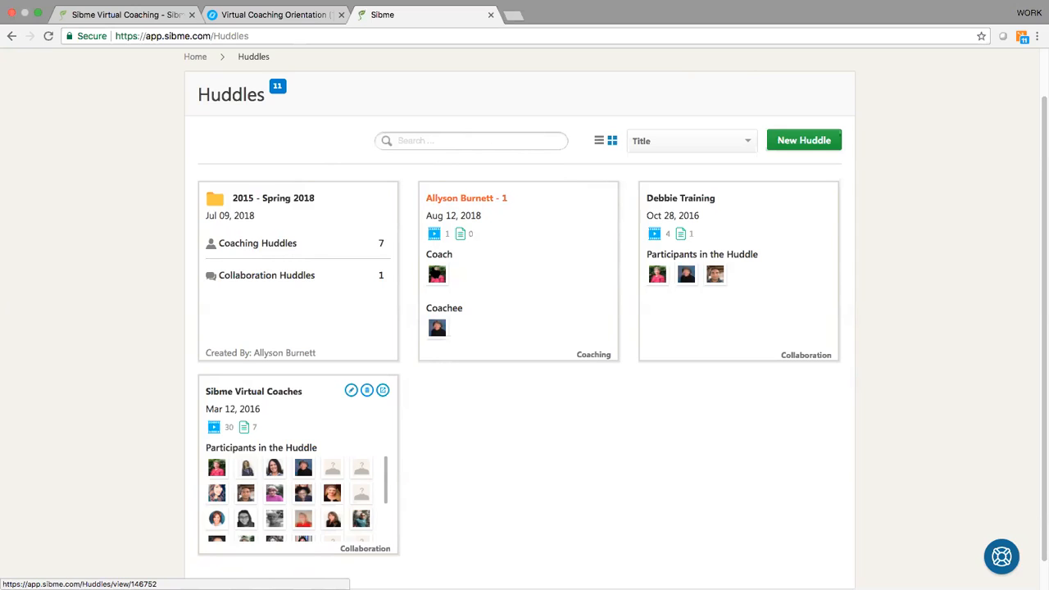
mouse_move(436, 278)
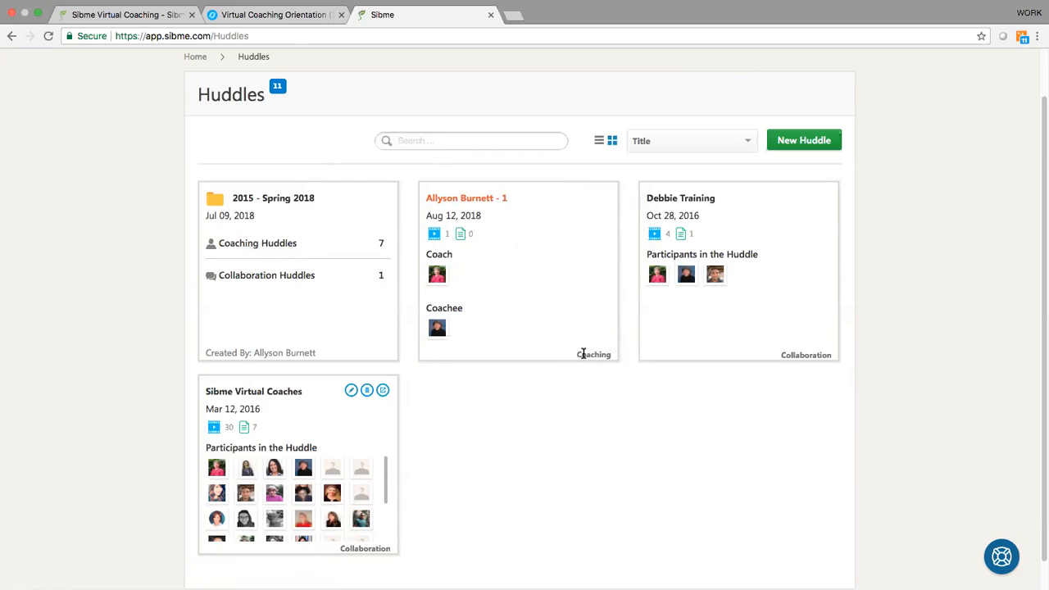
left_click(480, 201)
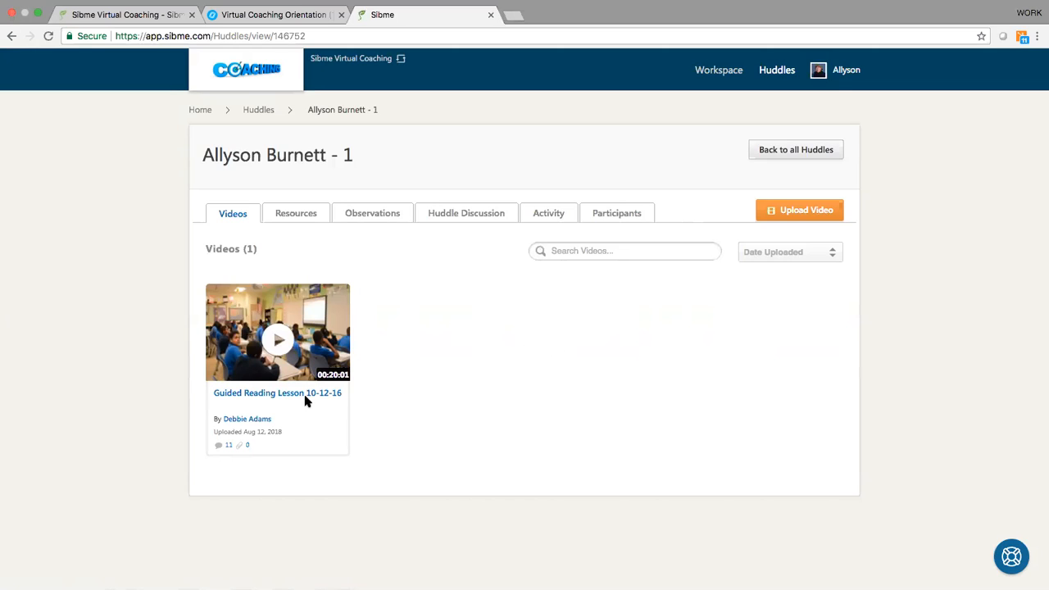
Step: Rename the huddle's Guided Reading Lesson 10-12-16 video as "Guided Reading"
left_click(260, 395)
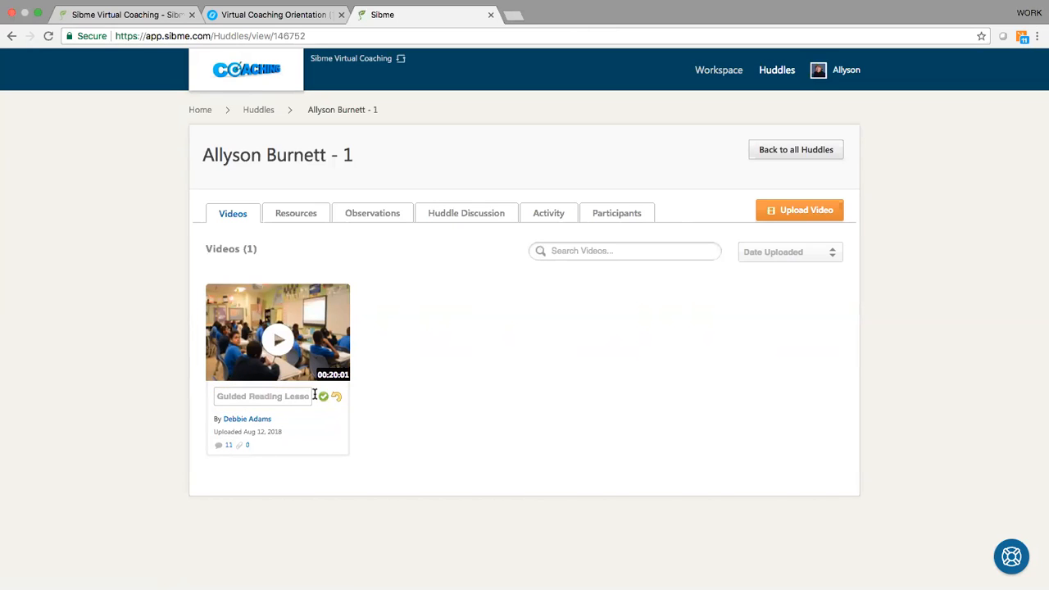
left_click_drag(307, 397, 215, 396)
key("BackSpace")
key("BackSpace")
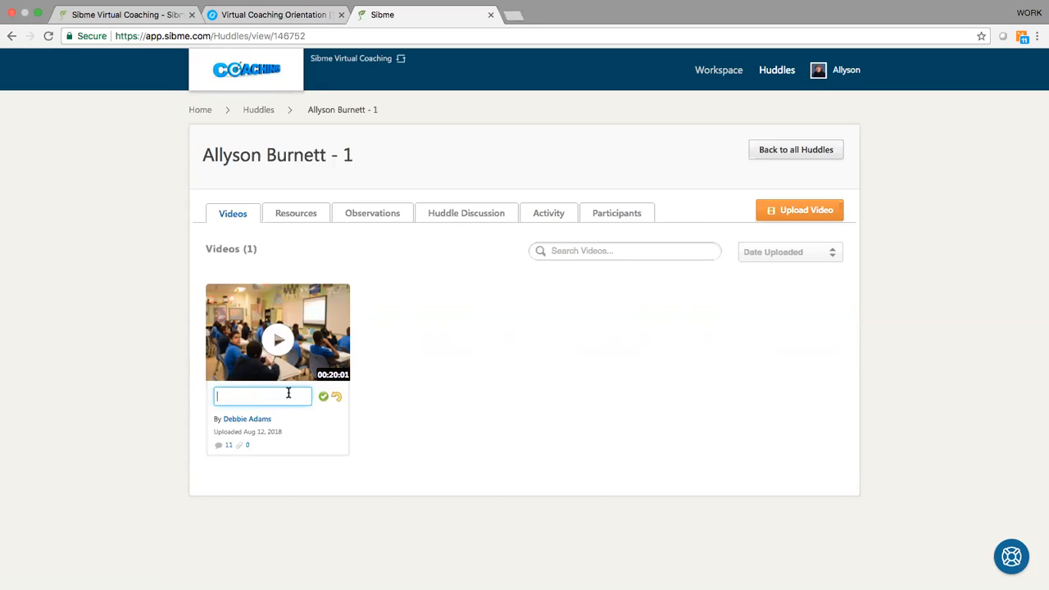
type("Guided Reading")
left_click(323, 400)
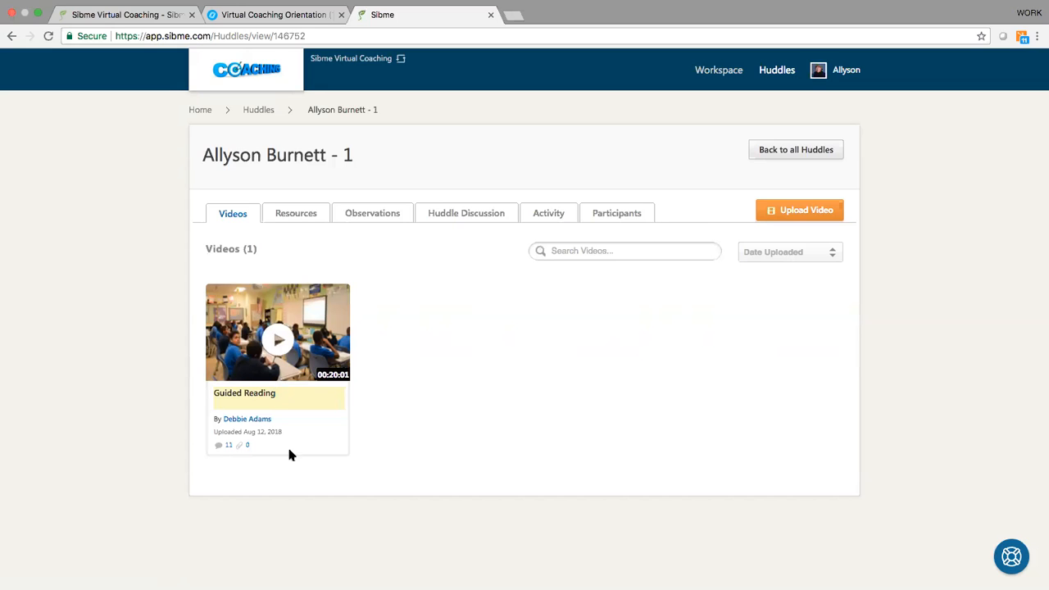
Step: Open the Guided Reading video and place the cursor in its new comment box
left_click(279, 340)
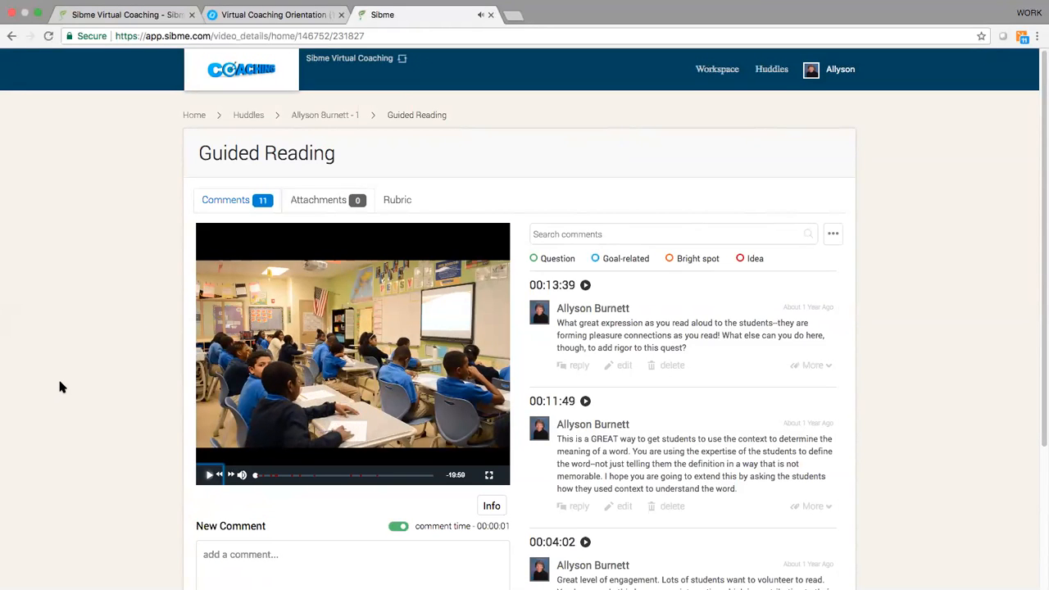
scroll(59, 387, "down", 4)
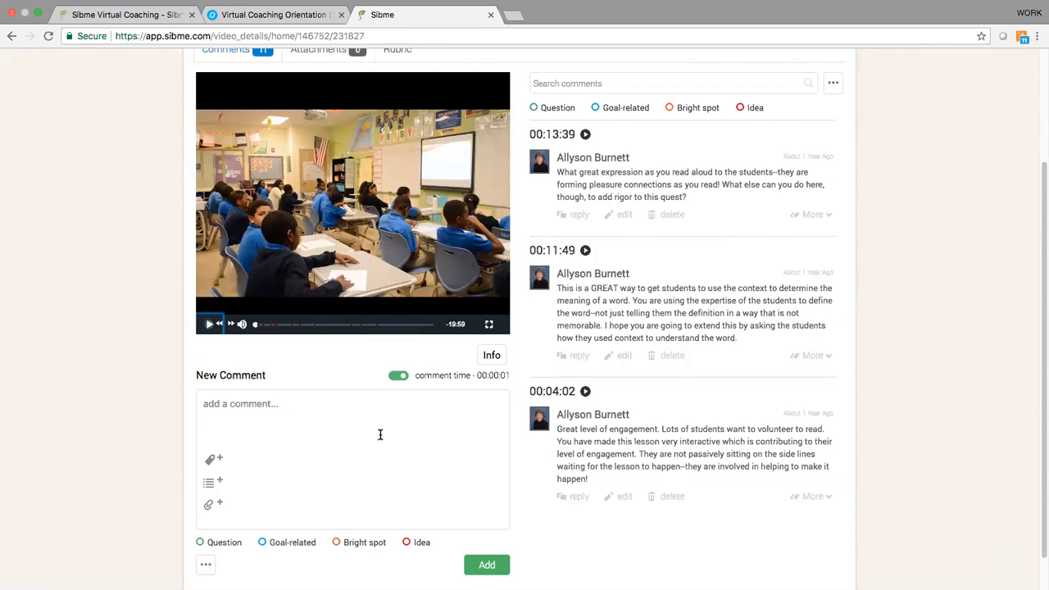
left_click(235, 415)
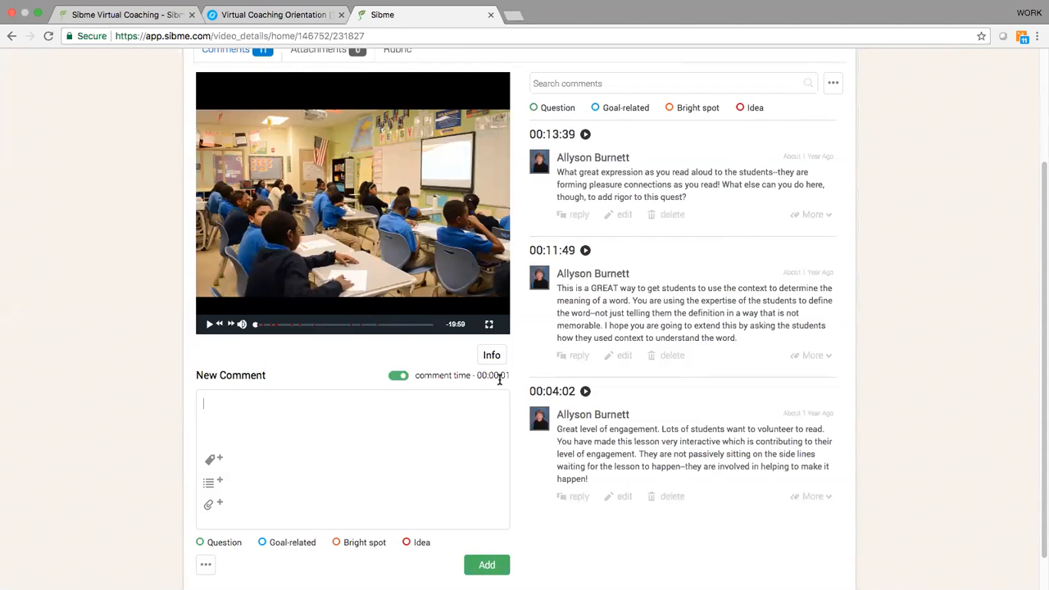
Step: Switch the new comment to cover all video and back to timestamped, and check the comment posting options
left_click(401, 377)
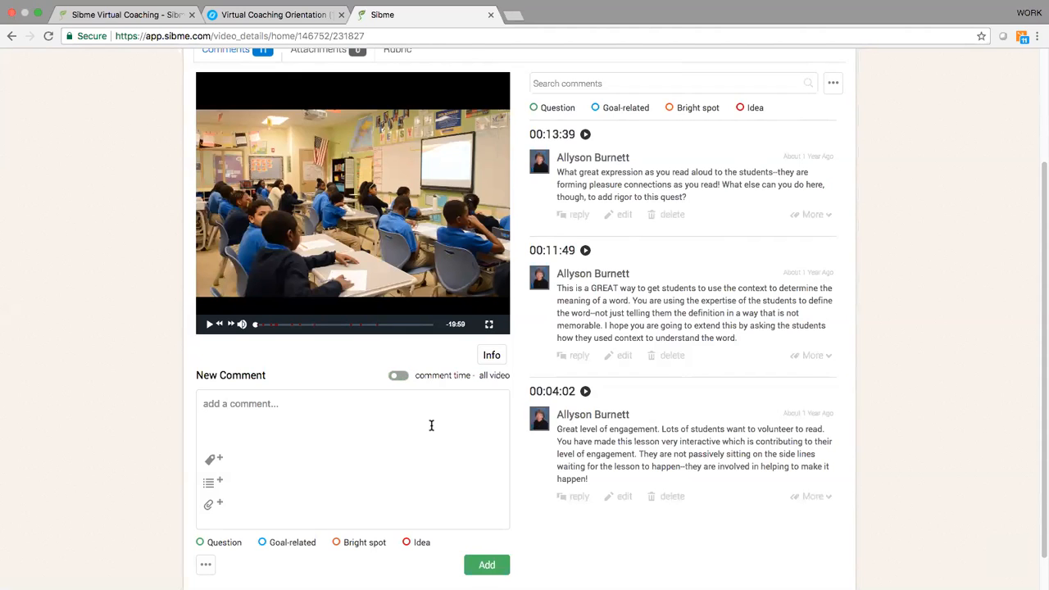
left_click(400, 377)
scroll(413, 418, "down", 1)
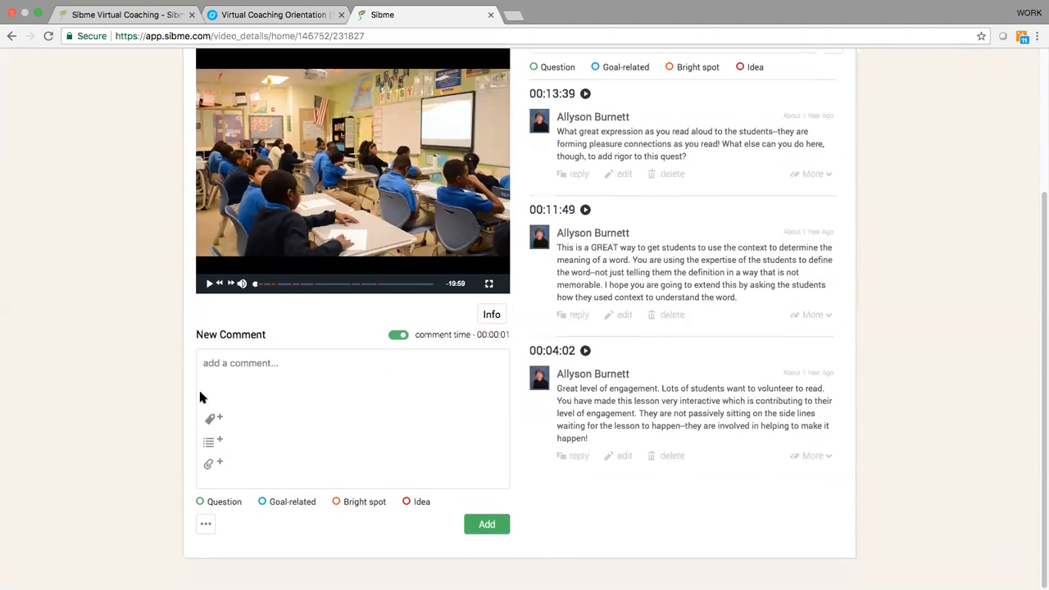
left_click(207, 526)
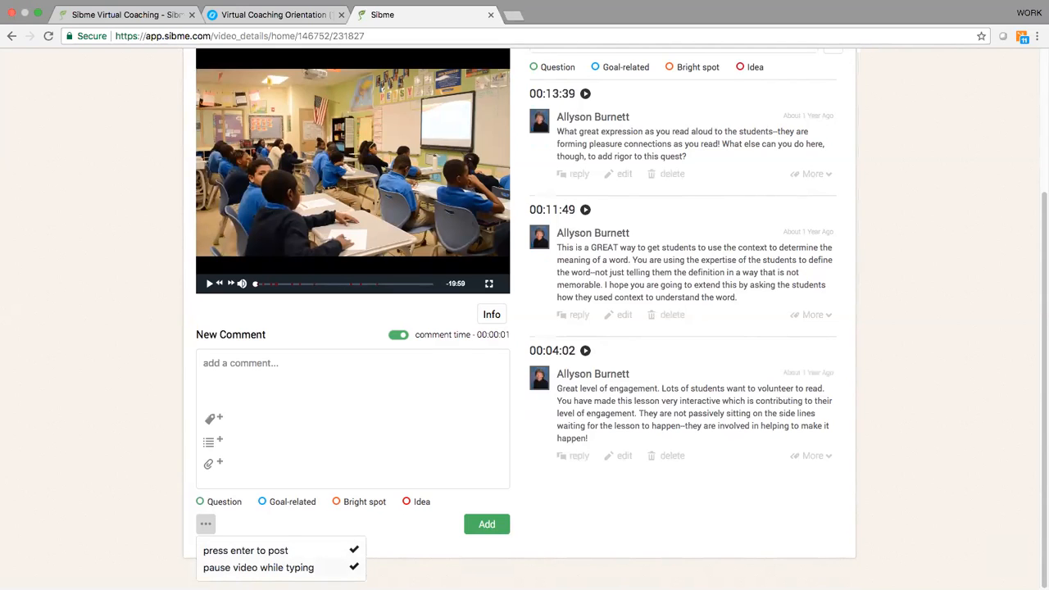
left_click(207, 525)
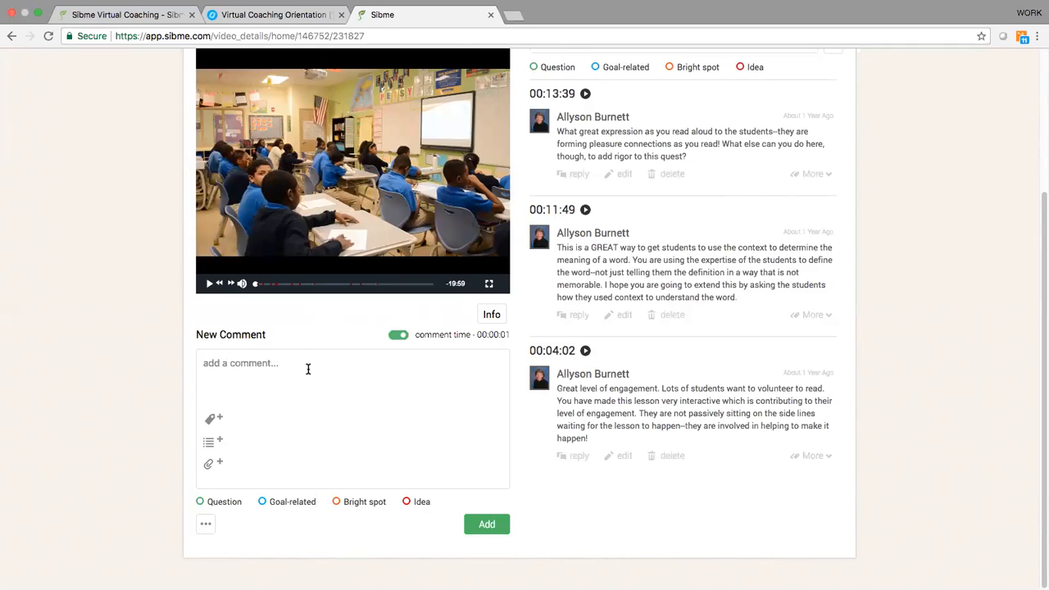
Step: Play the Guided Reading video and turn its volume all the way down
left_click(232, 363)
left_click(209, 285)
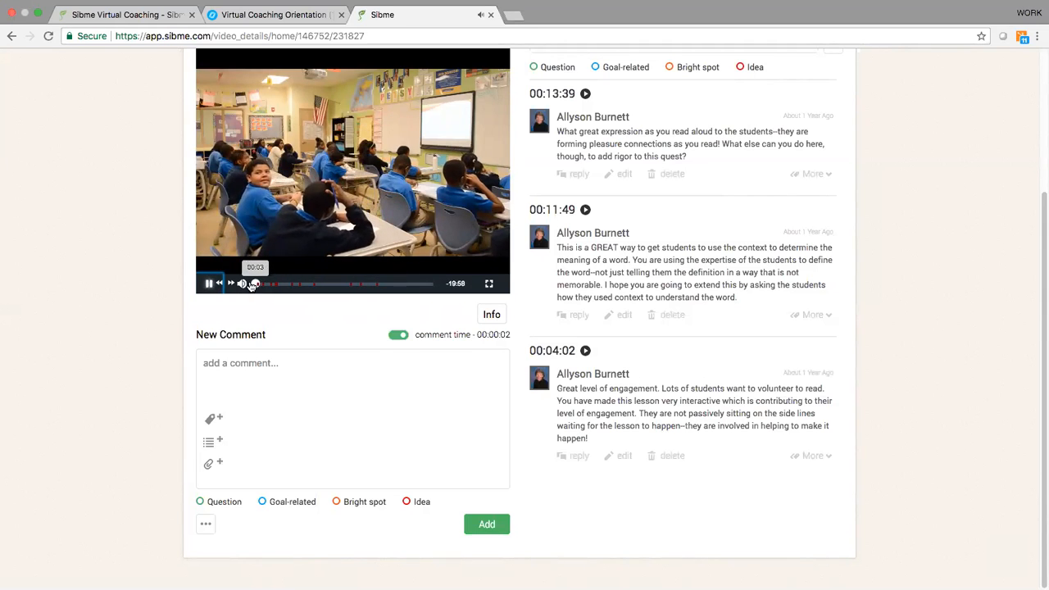
mouse_move(245, 286)
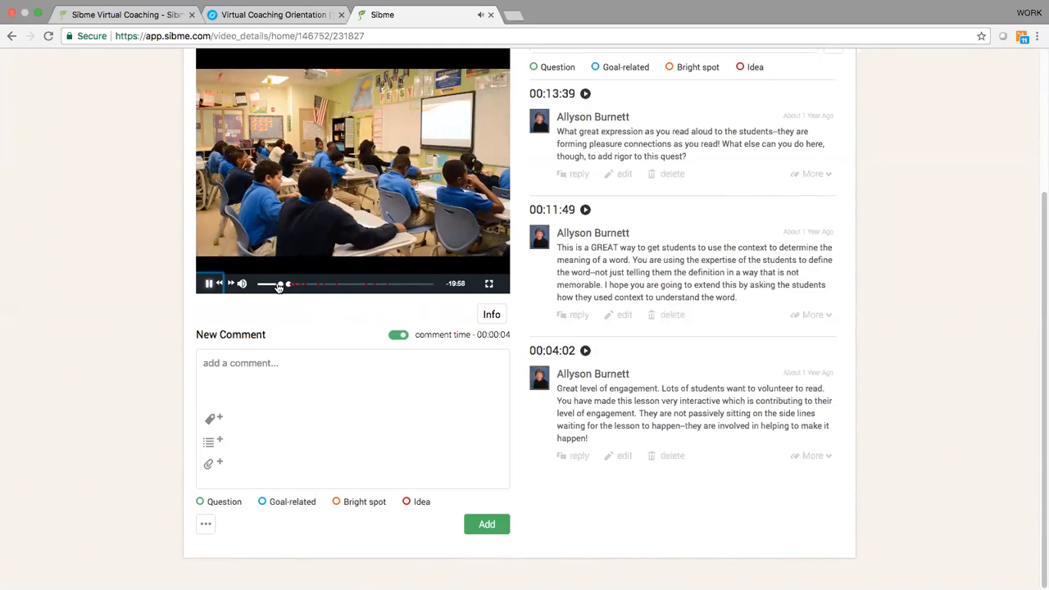
left_click_drag(281, 286, 256, 287)
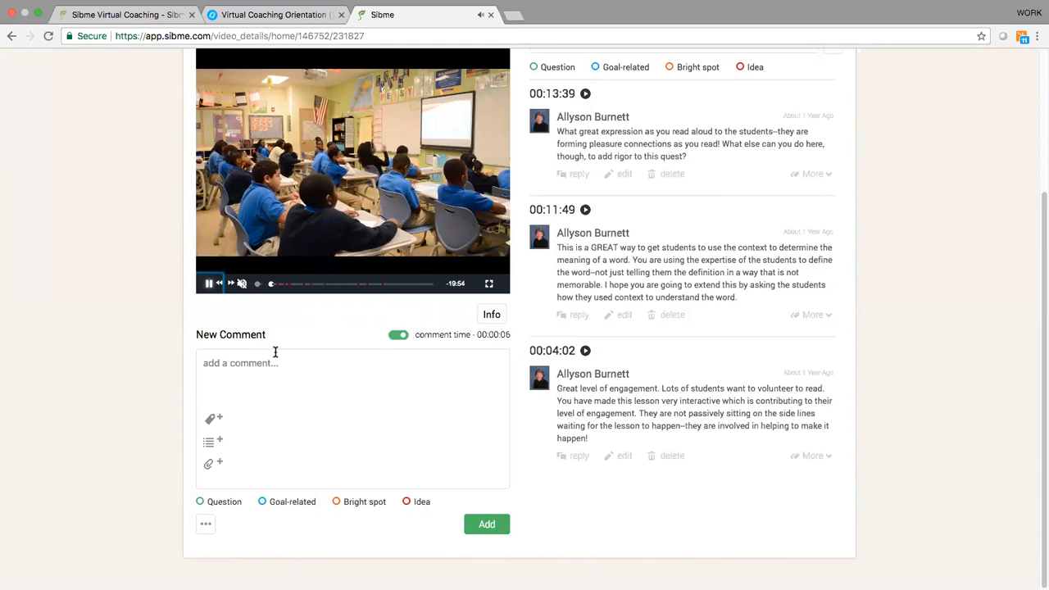
Step: Post the comment "I am in charge of my students as I am not talking over them!" at 00:00:10 of the video
left_click(254, 366)
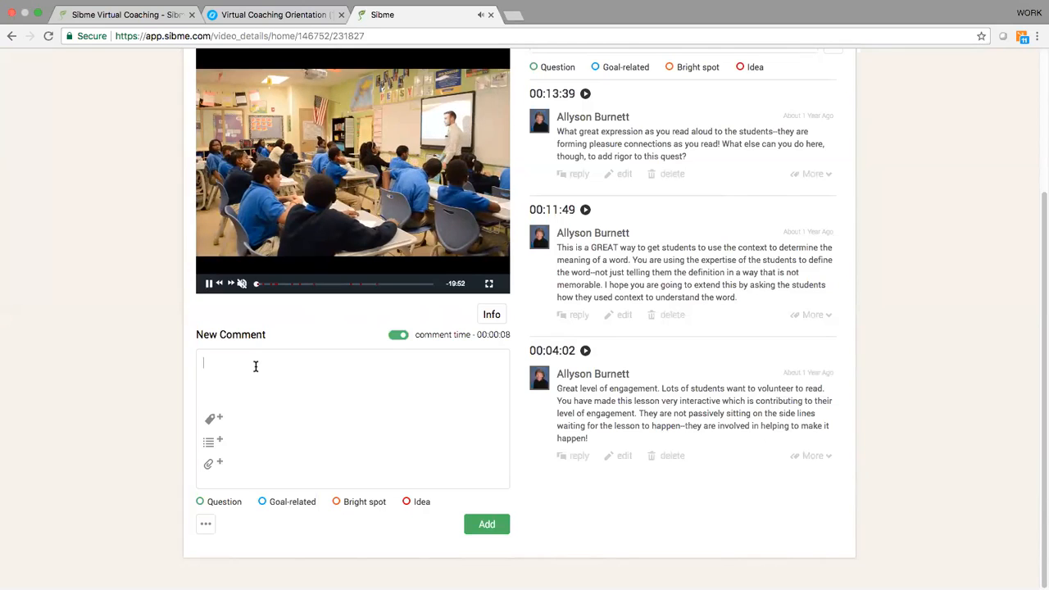
type("I")
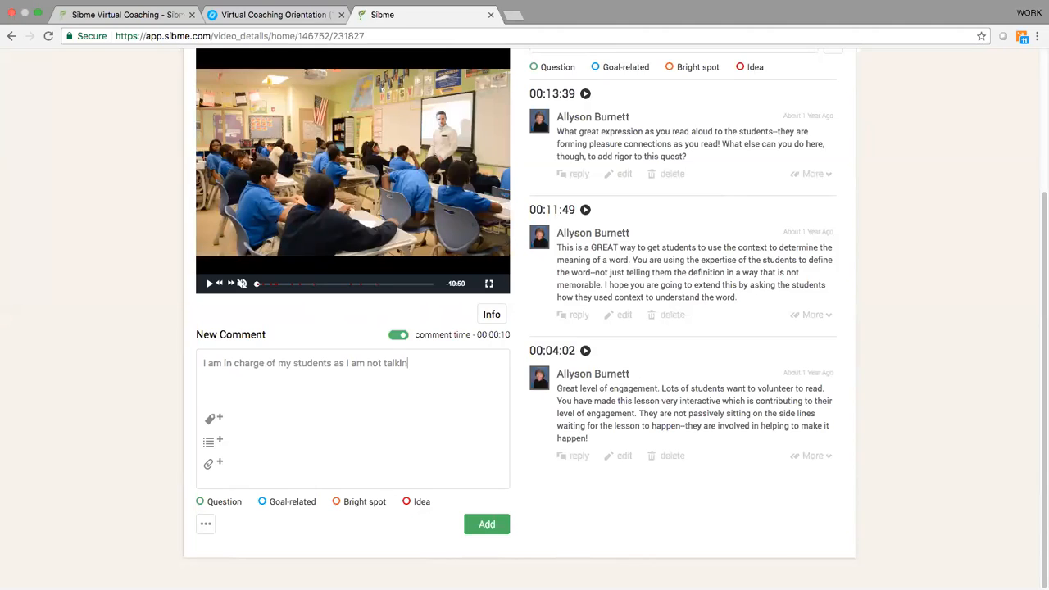
type("them!")
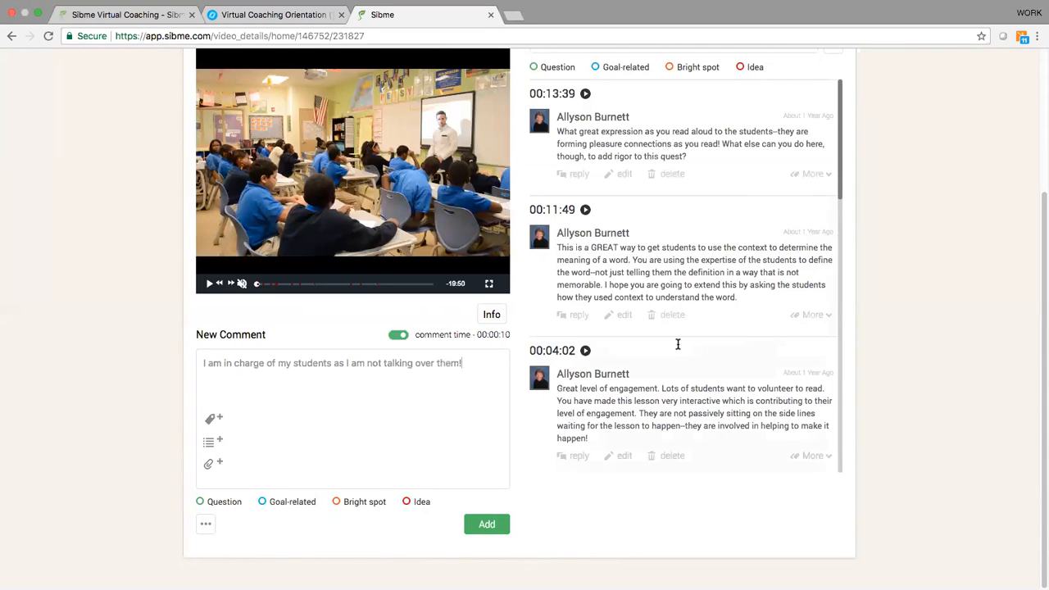
left_click(493, 522)
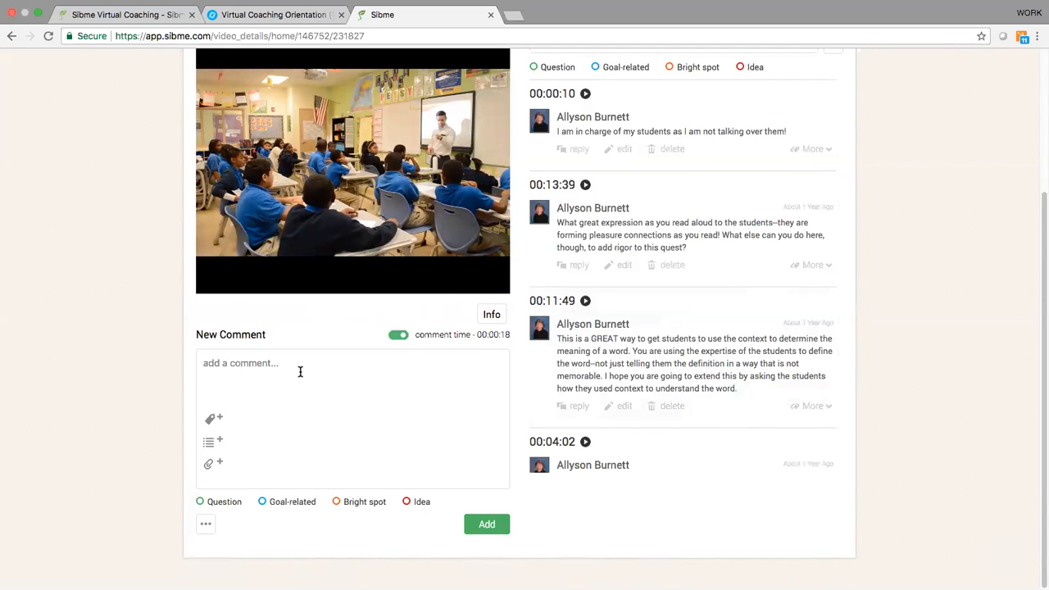
Step: Sort the video's comments by timestamp
scroll(299, 374, "up", 3)
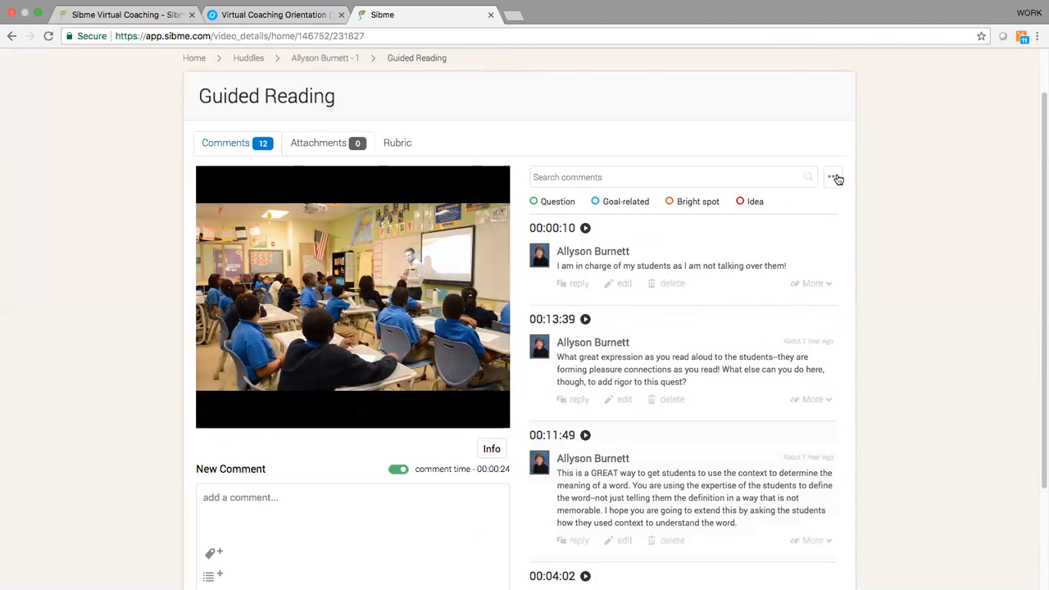
left_click(834, 177)
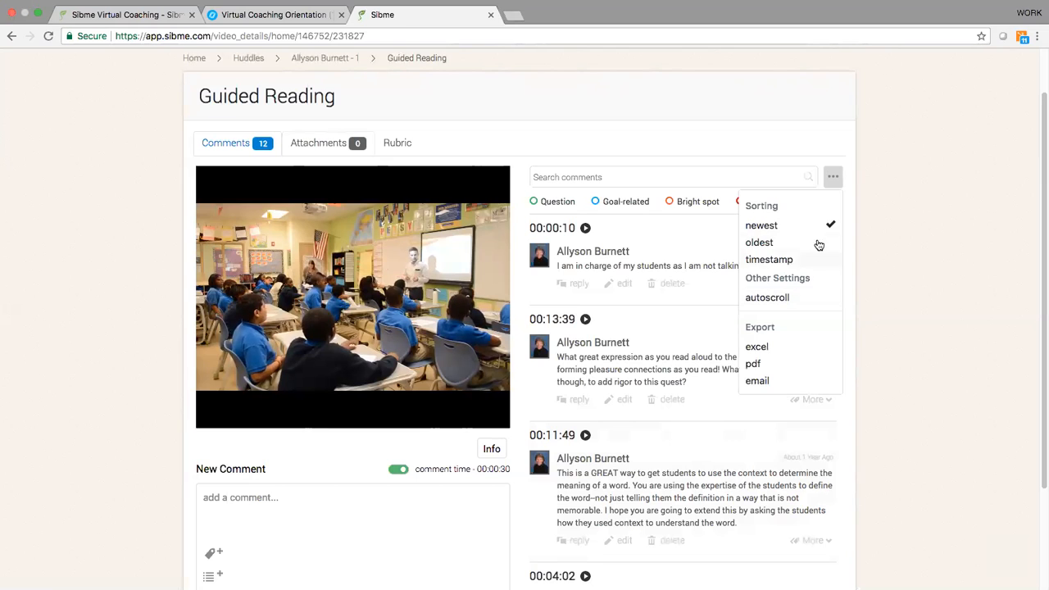
left_click(770, 261)
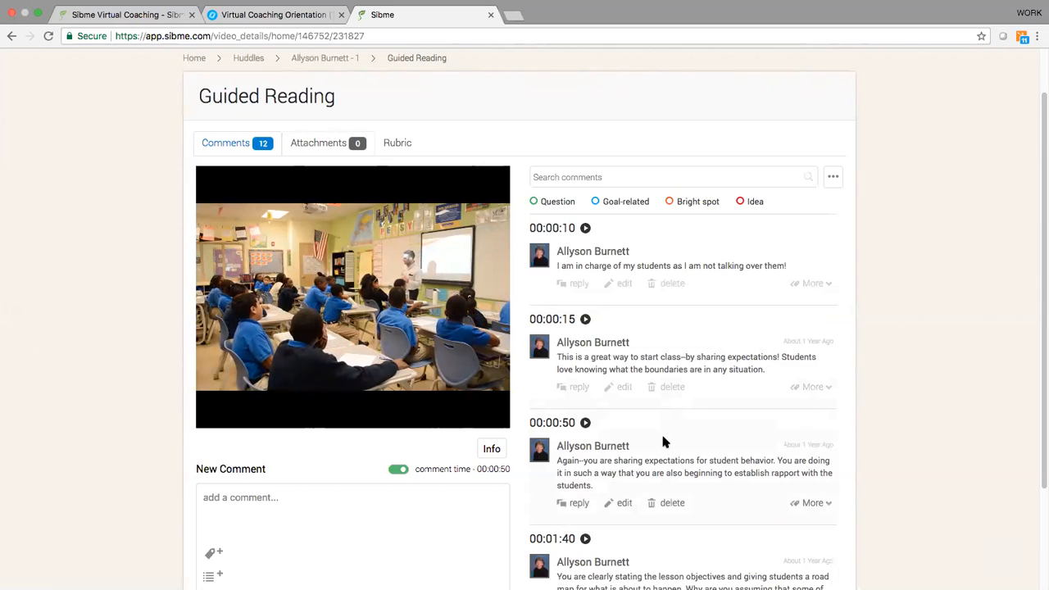
Step: Open a reply to the 00:00:10 comment and cancel it
left_click(579, 285)
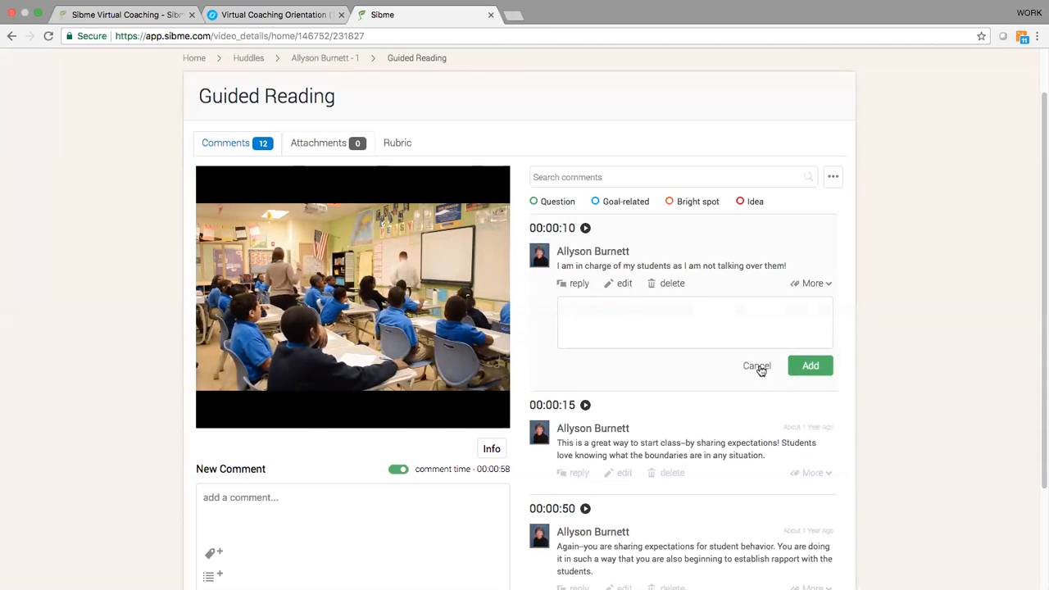
left_click(757, 366)
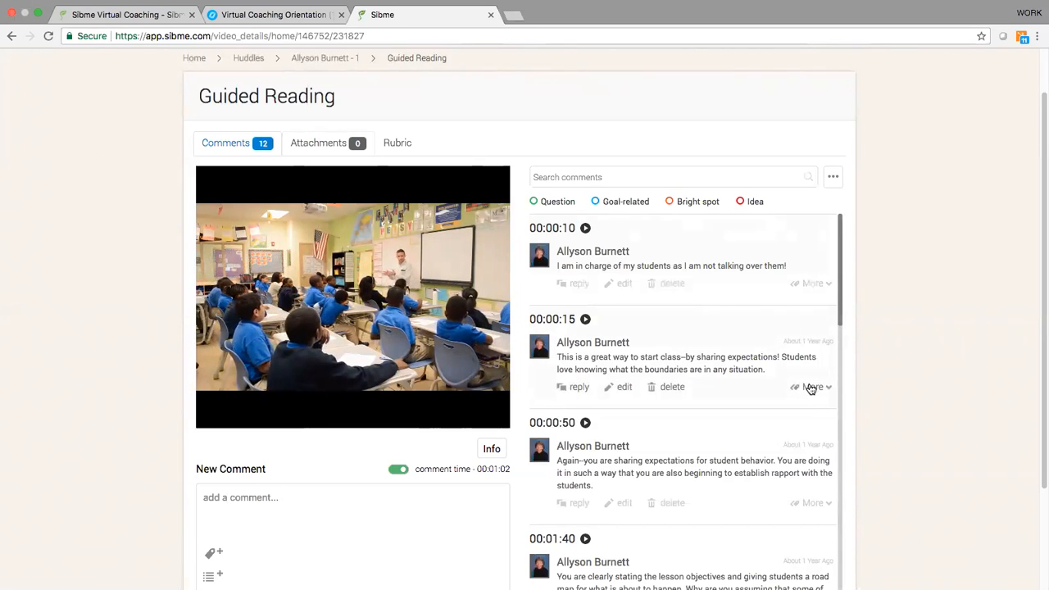
Step: Expand the details of the 00:00:15 and 00:02:13 comments and examine their tags and the new comment's tag choices
left_click(810, 389)
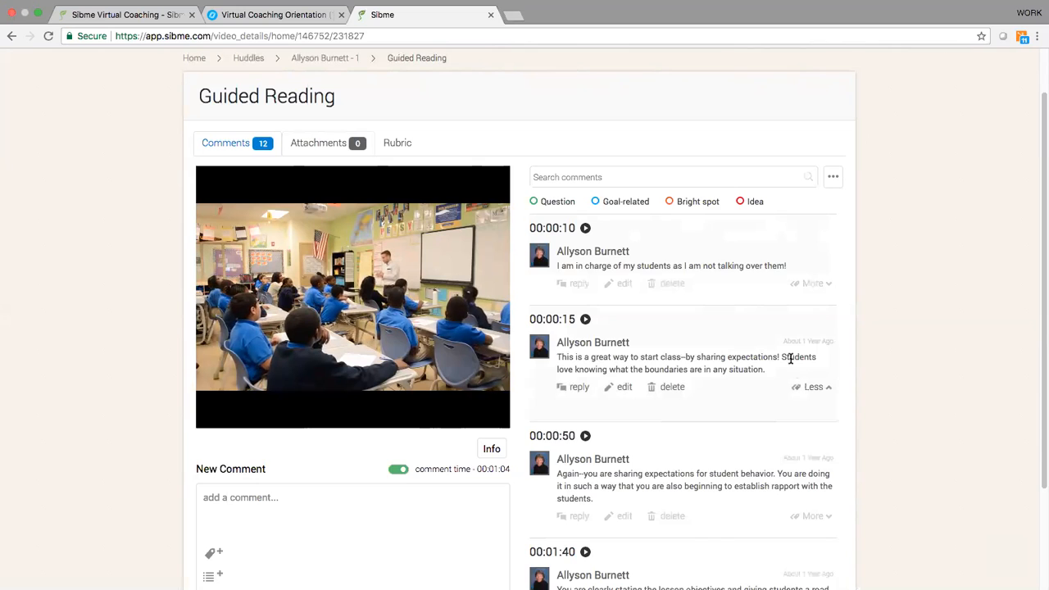
scroll(790, 358, "down", 5)
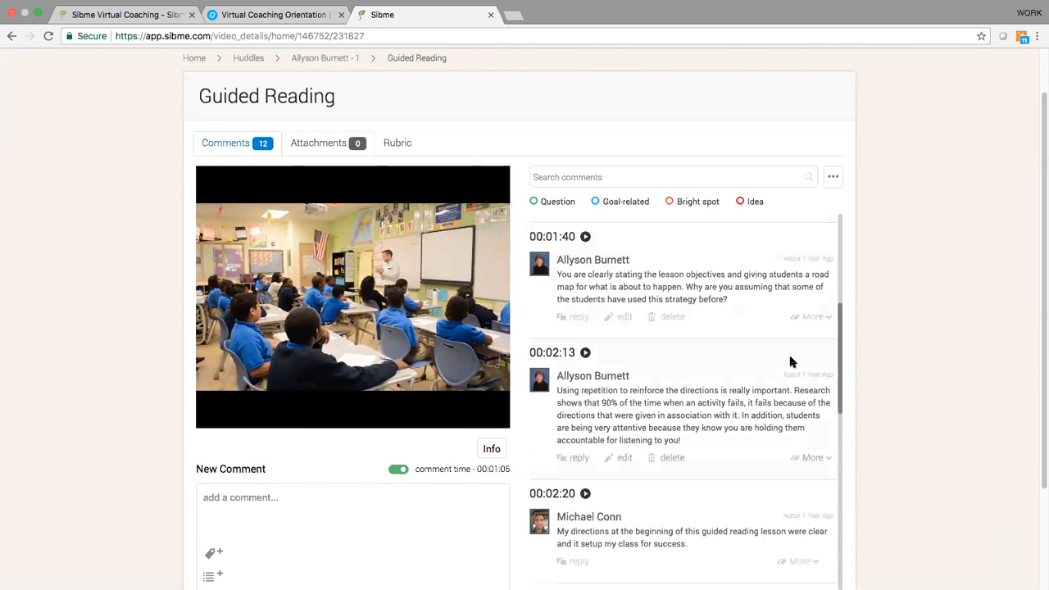
left_click(814, 462)
scroll(771, 427, "down", 3)
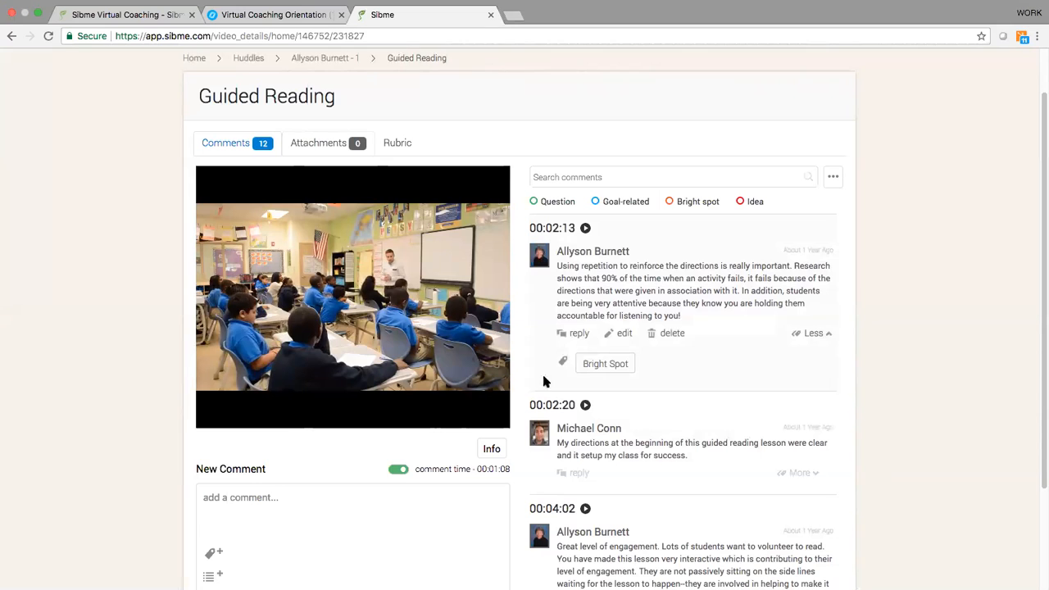
scroll(368, 484, "down", 3)
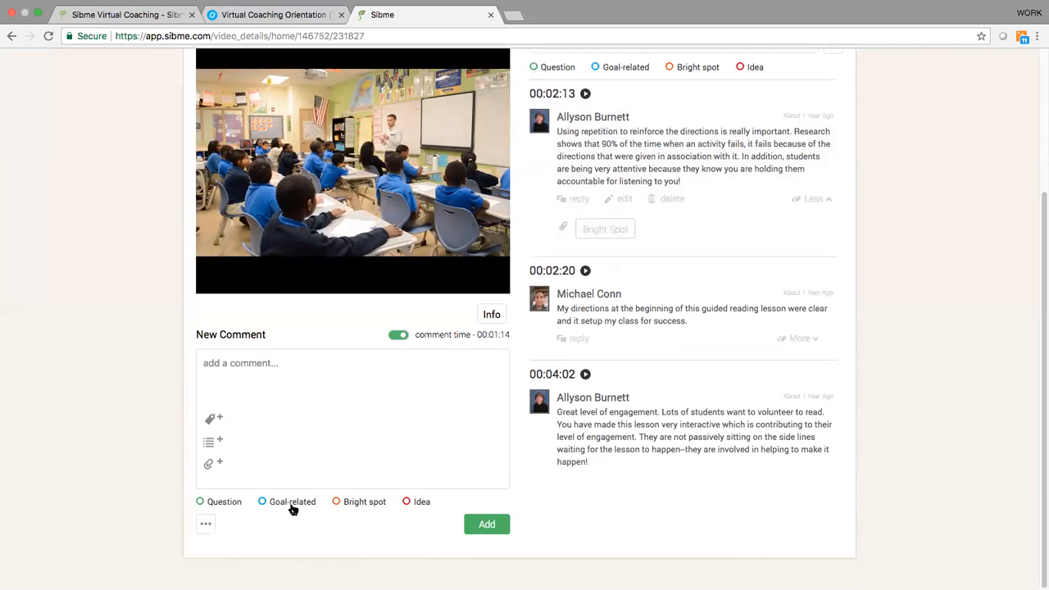
scroll(368, 457, "up", 1)
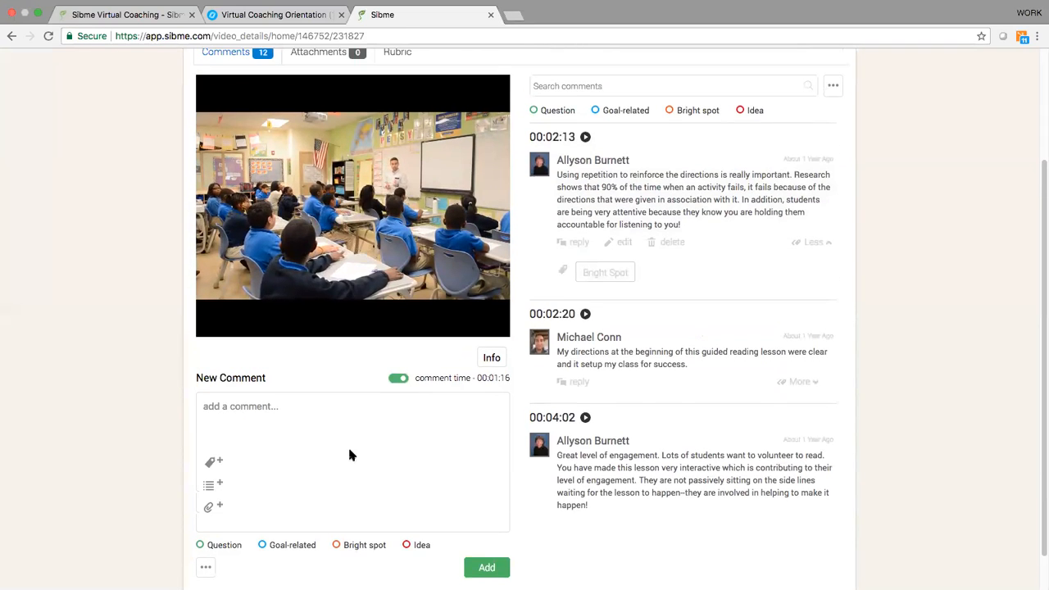
Step: View the Danielson Framework rubric for the video and return to the comments
scroll(349, 455, "up", 3)
scroll(628, 433, "up", 5)
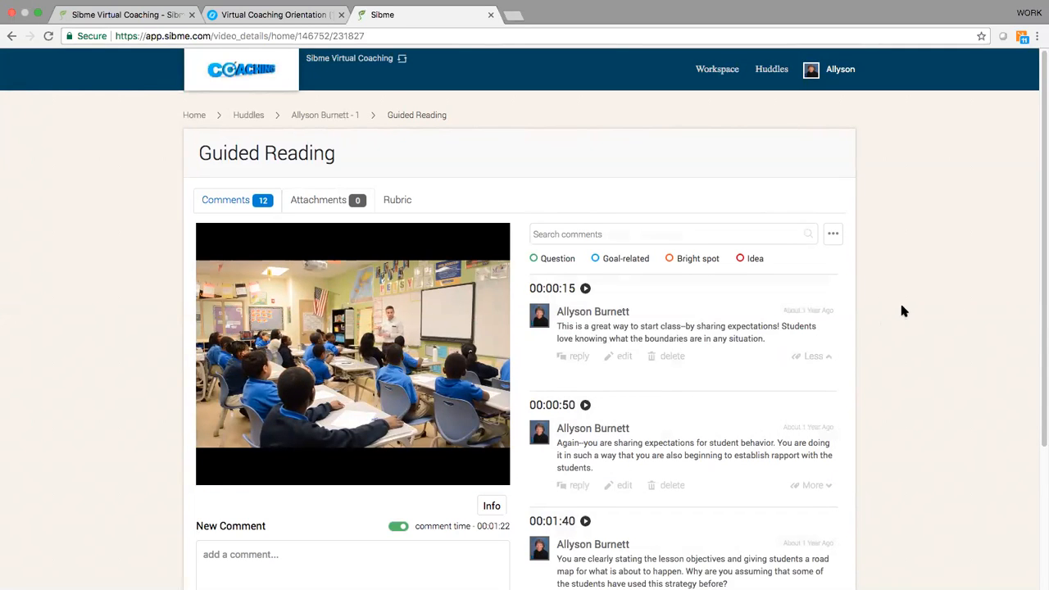
scroll(150, 279, "down", 1)
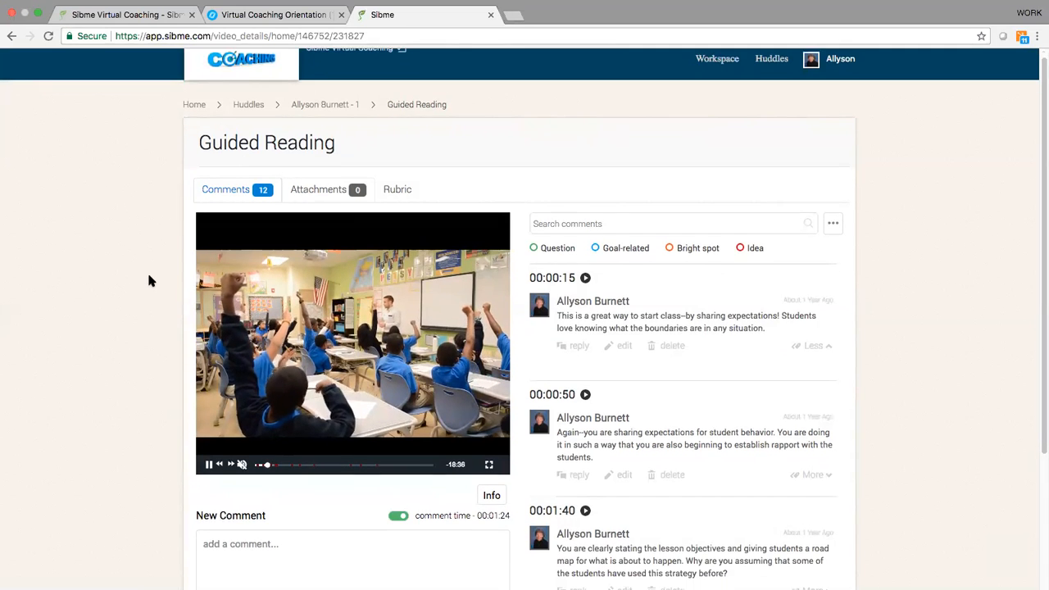
scroll(150, 281, "down", 2)
left_click(391, 138)
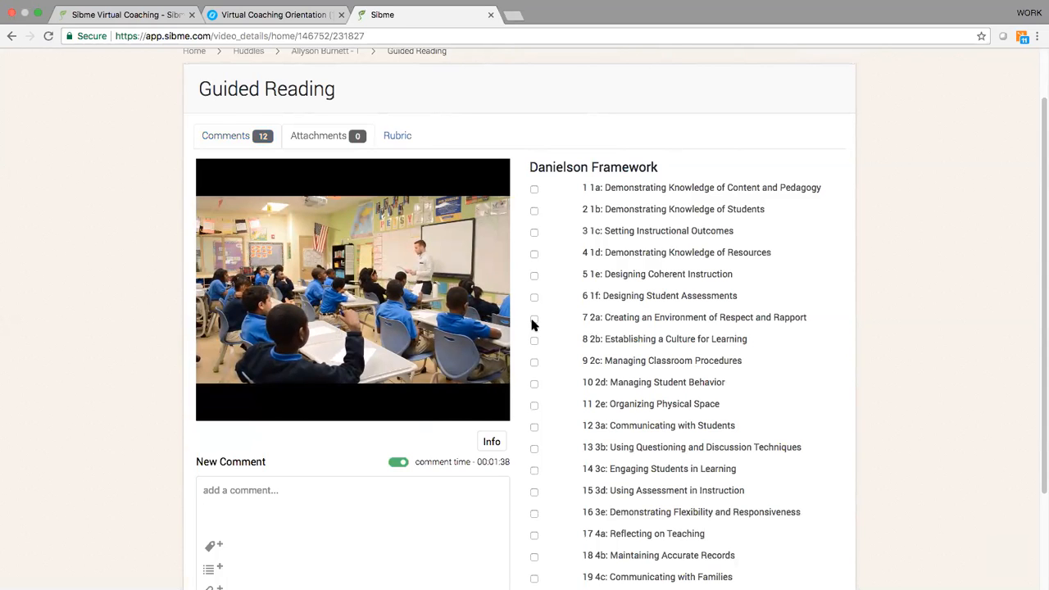
left_click(237, 137)
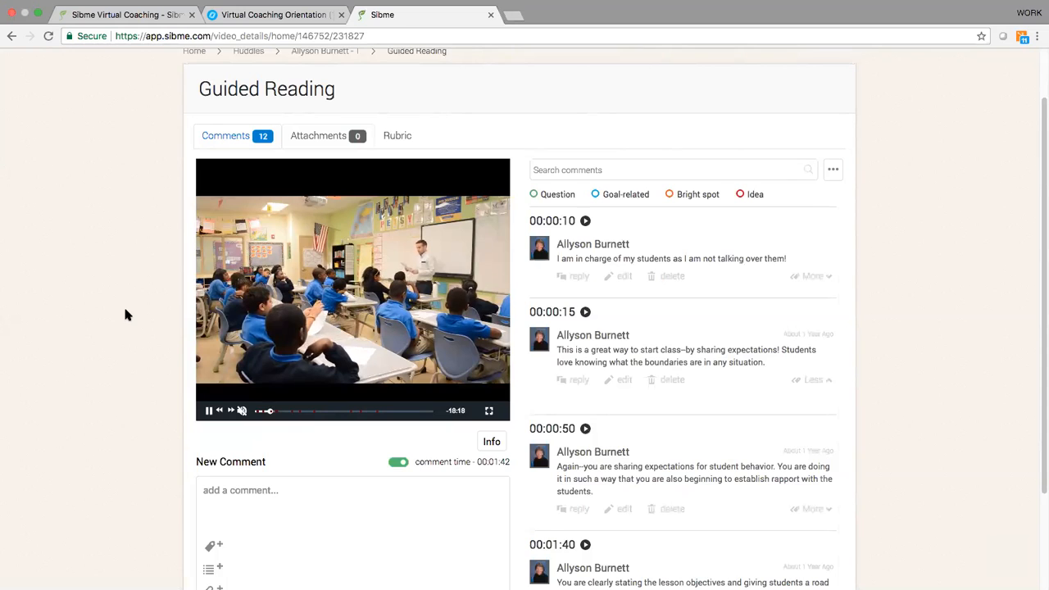
Step: Open a reply to the 00:00:15 comment and cancel it
scroll(124, 315, "down", 1)
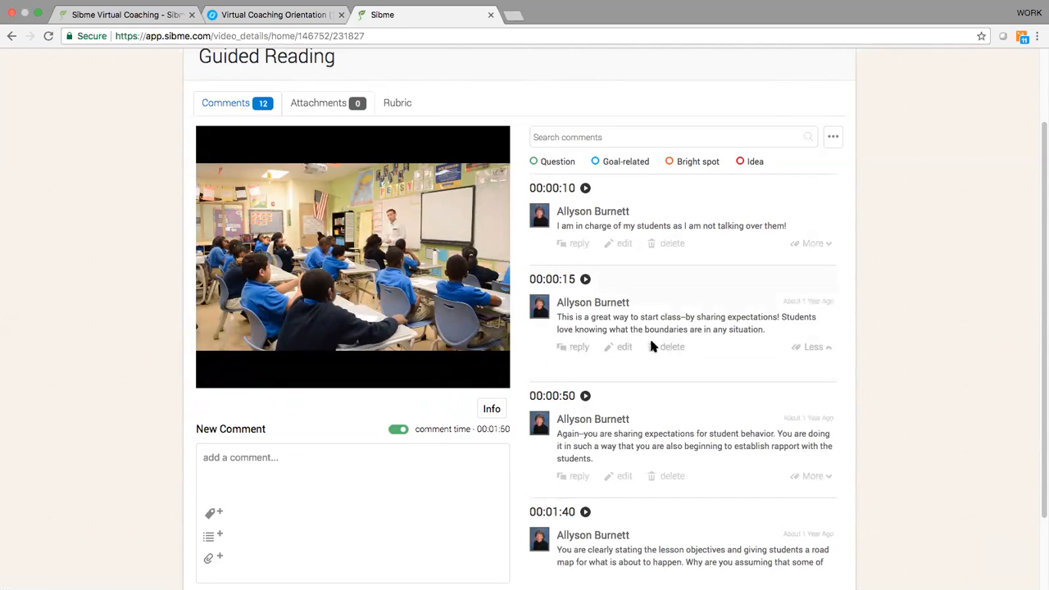
left_click(580, 348)
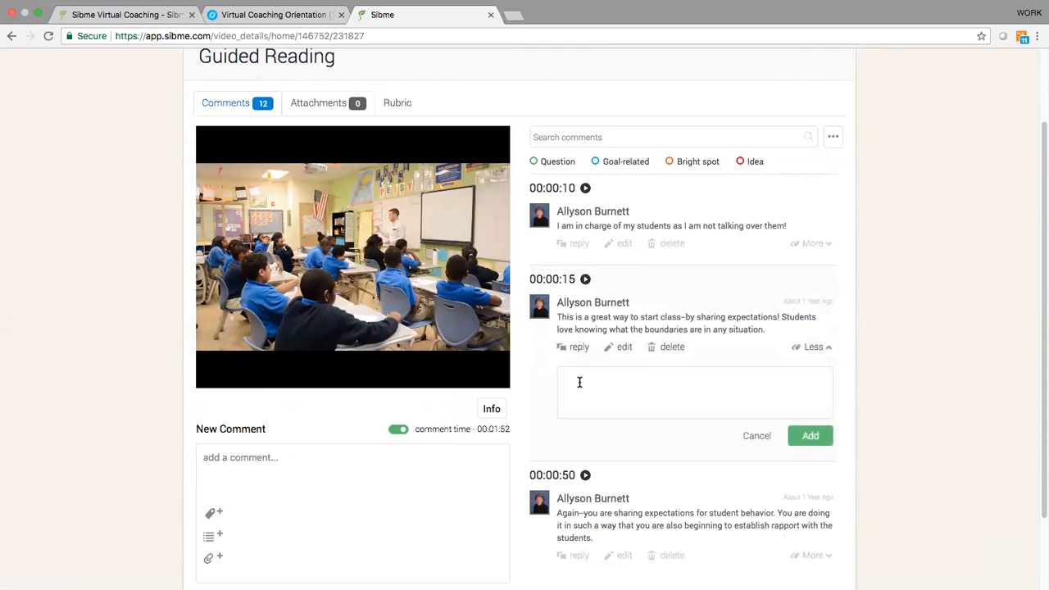
left_click(755, 435)
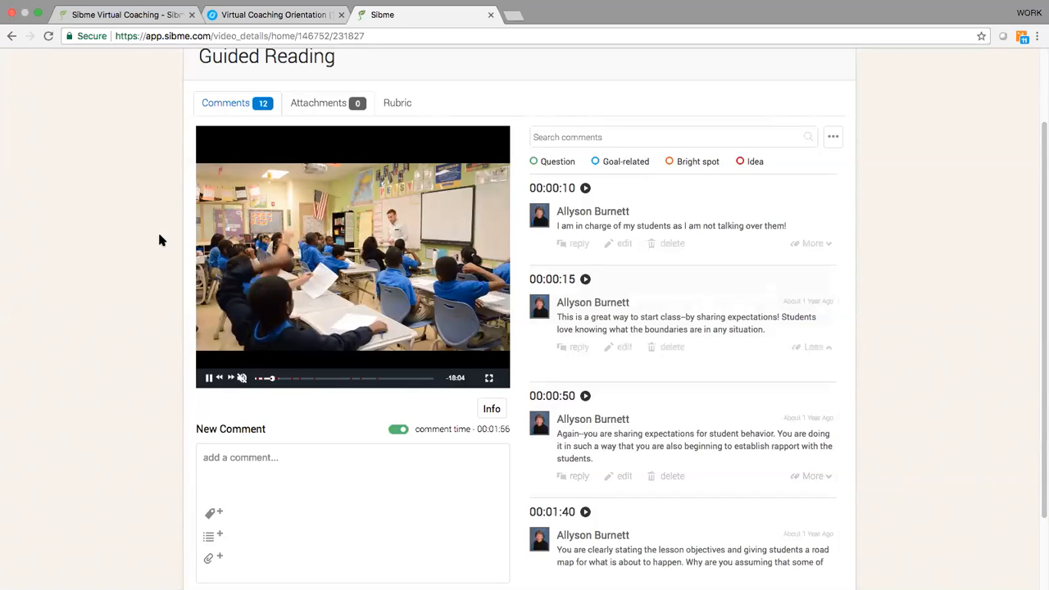
scroll(160, 239, "up", 2)
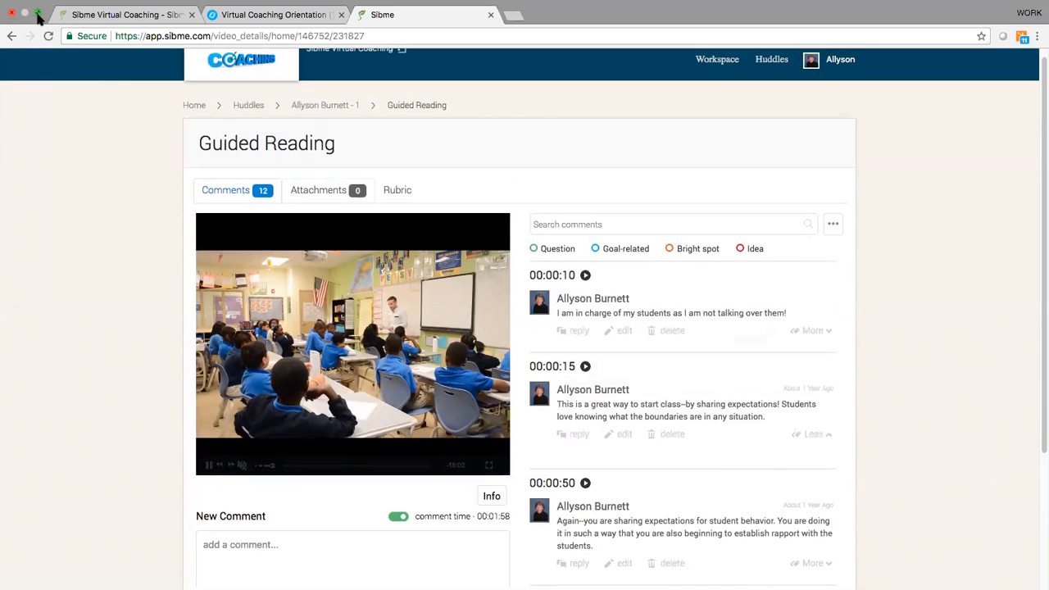